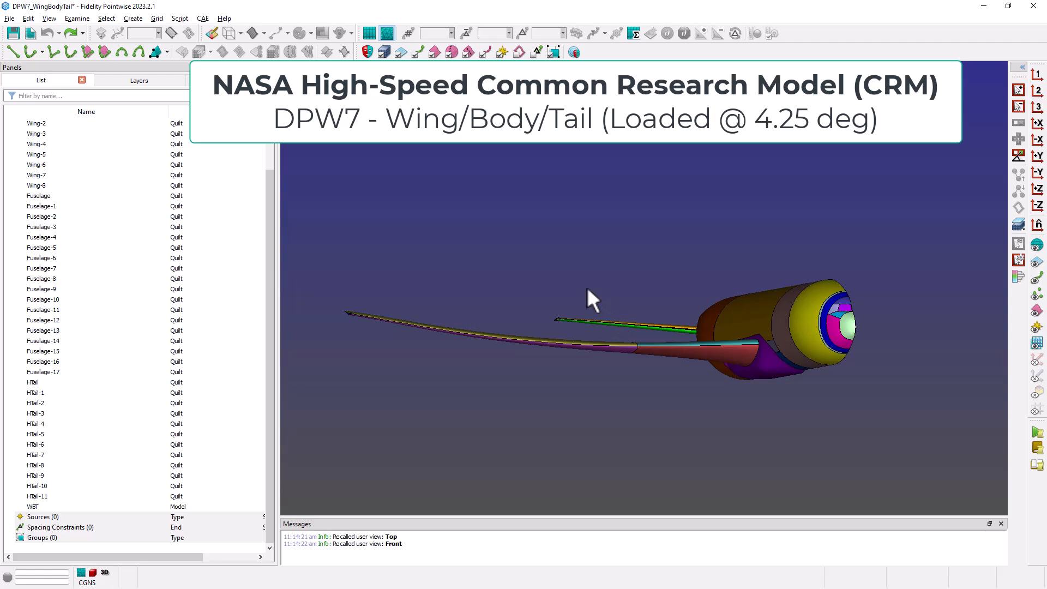
# Step: Examine the wing/body/tail model from the top, front and rear isometric views and check that it selects as one model
pyautogui.keyDown('ctrl'); pyautogui.moveTo(587, 287); pyautogui.dragTo(578, 309, button='right'); pyautogui.keyUp('ctrl')
pyautogui.press('1')
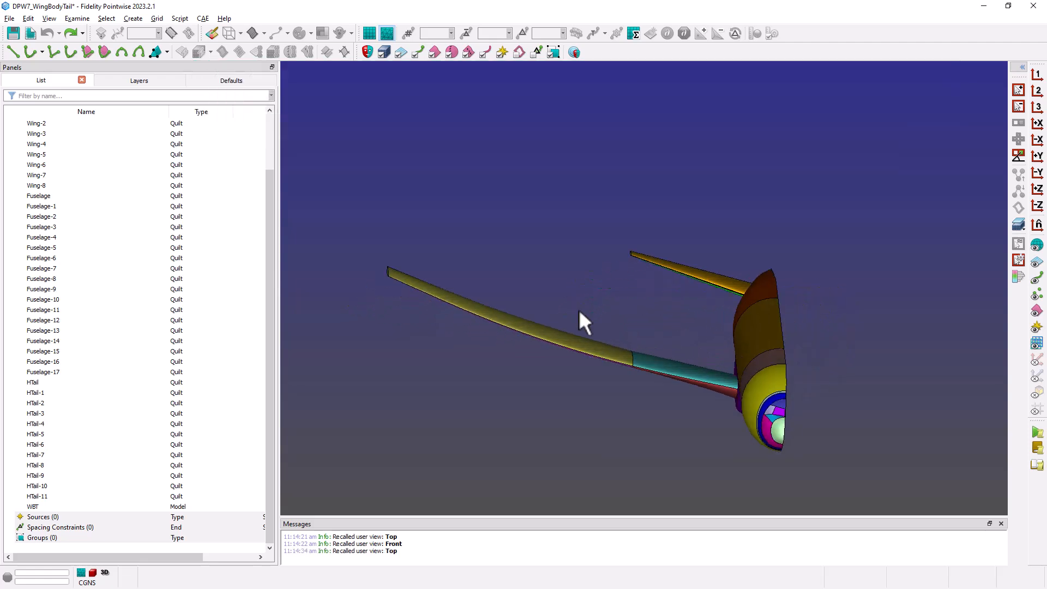
pyautogui.press('2')
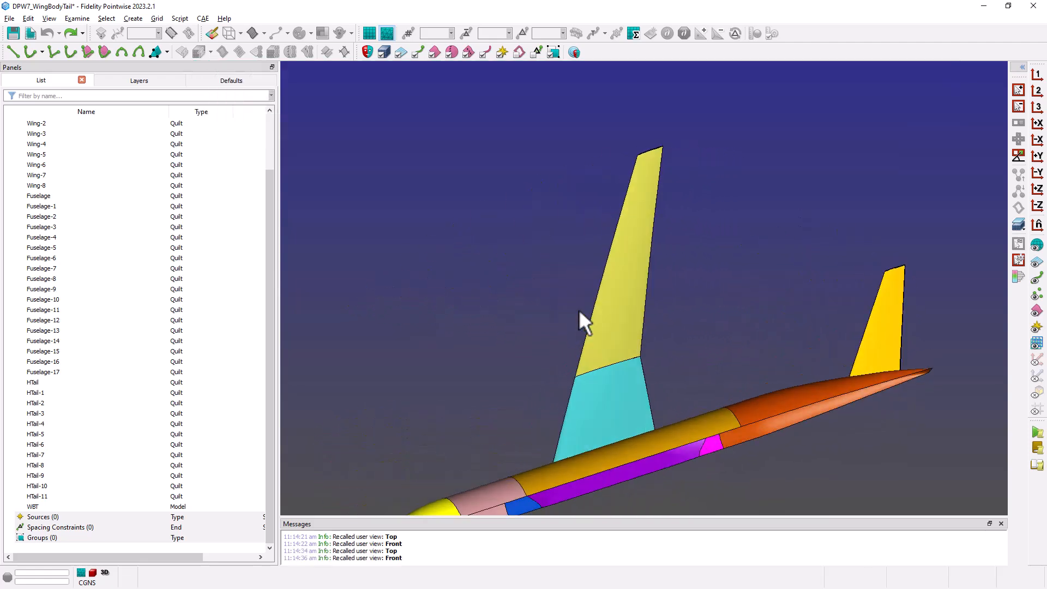
pyautogui.press('3')
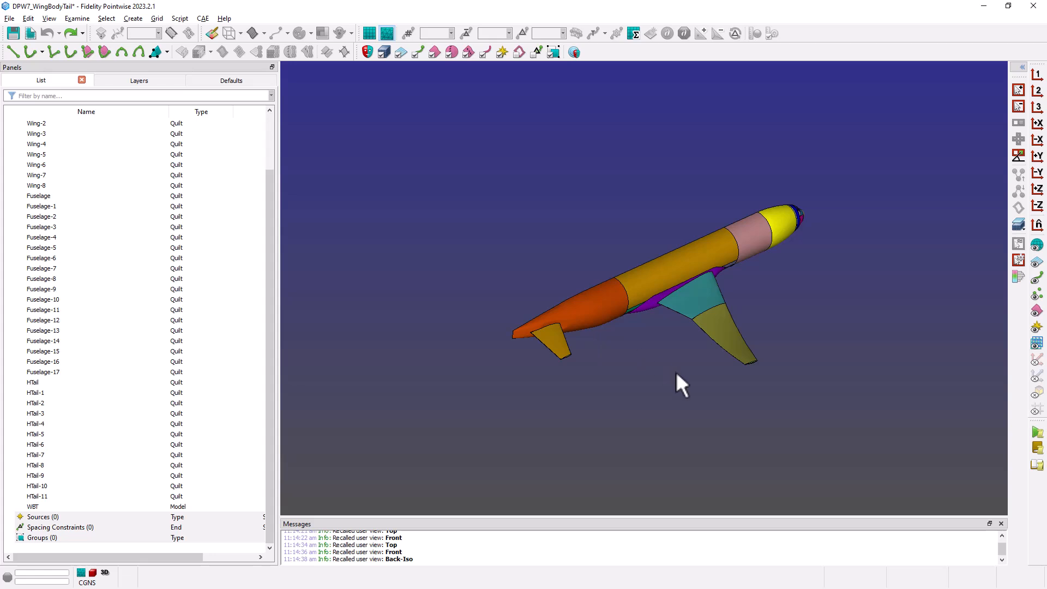
pyautogui.moveTo(675, 371); pyautogui.dragTo(793, 264, button='right')
pyautogui.scroll(2, 559, 224)
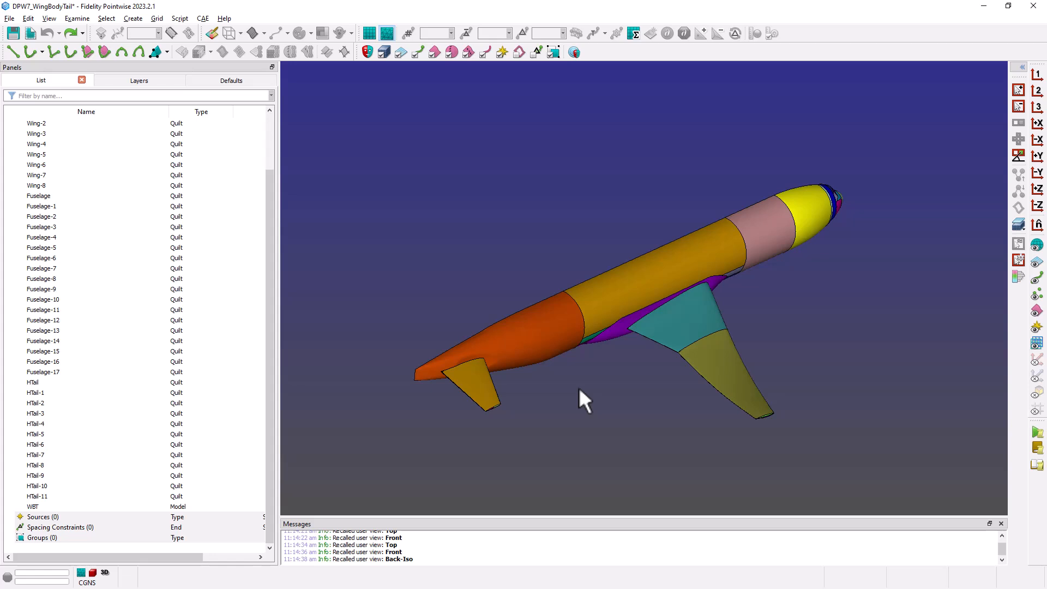
pyautogui.click(551, 334)
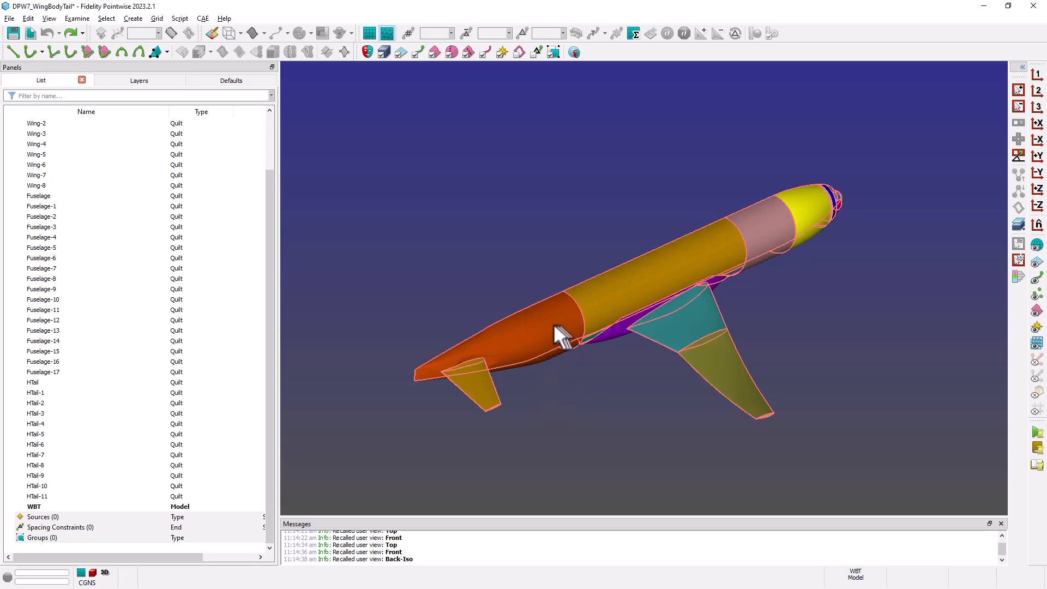
pyautogui.click(553, 326)
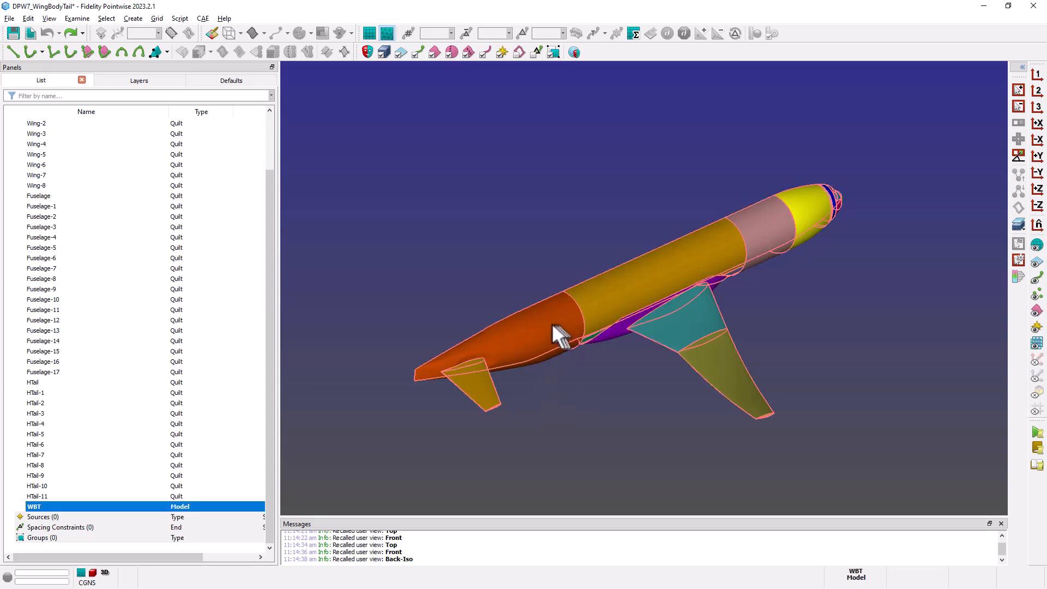
pyautogui.click(565, 405)
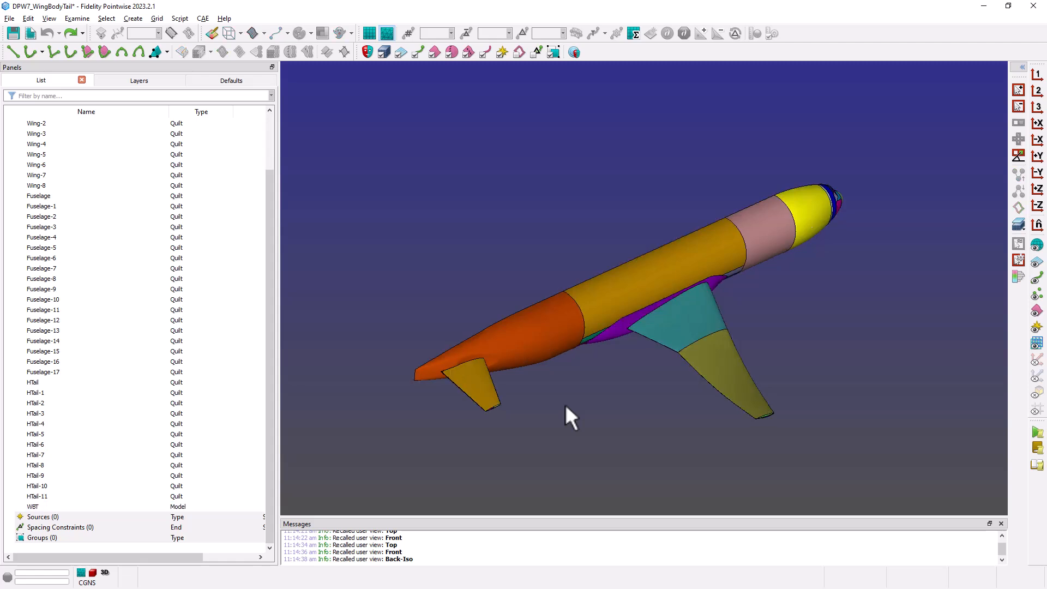
# Step: Split the horizontal tail quilts from the WBT model into their own model, with reassembly into models enabled
pyautogui.click(535, 336)
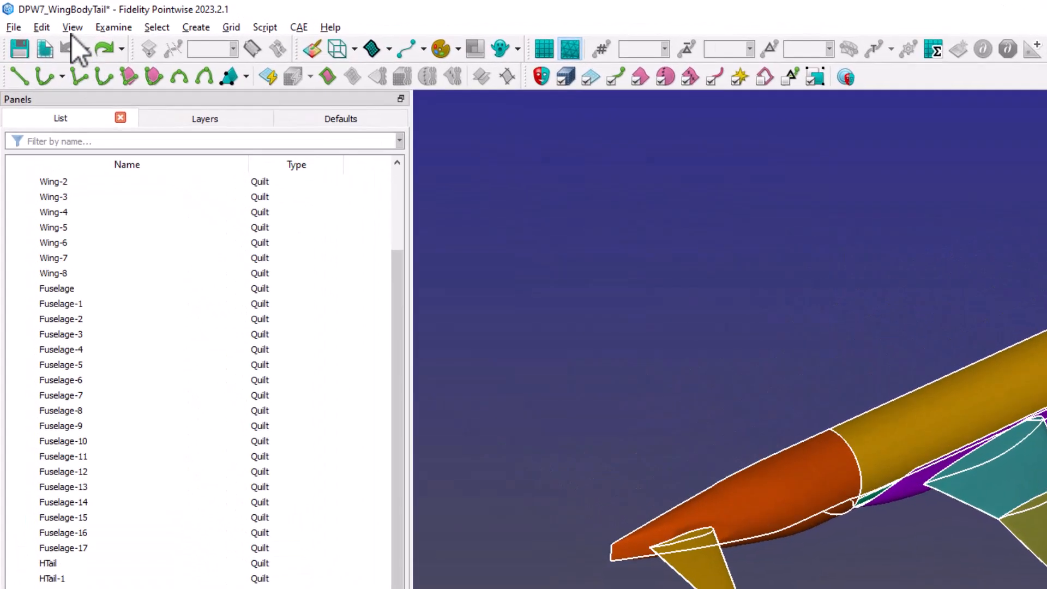
pyautogui.click(28, 18)
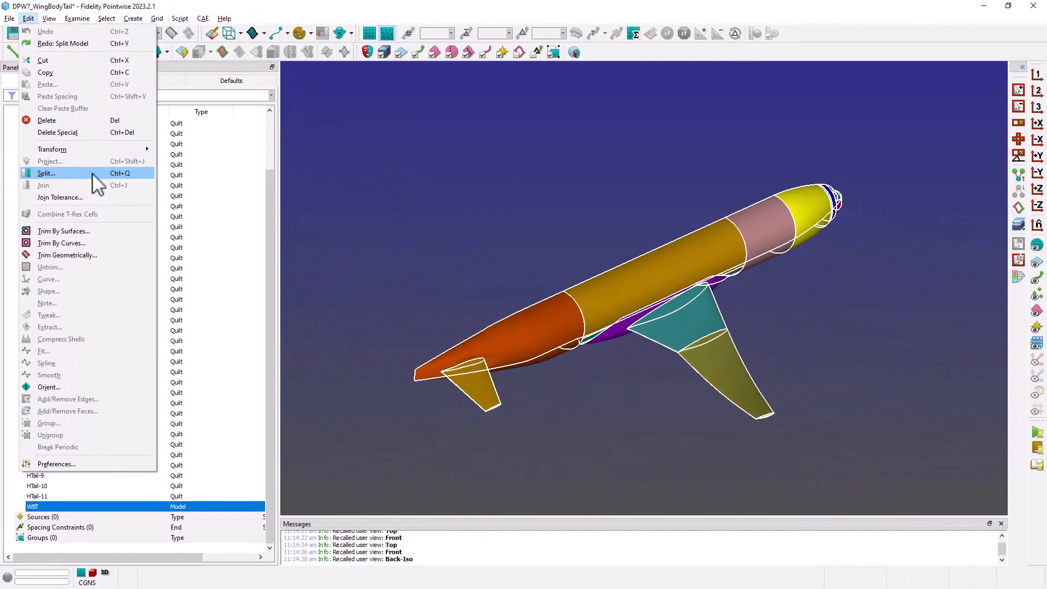
pyautogui.click(93, 174)
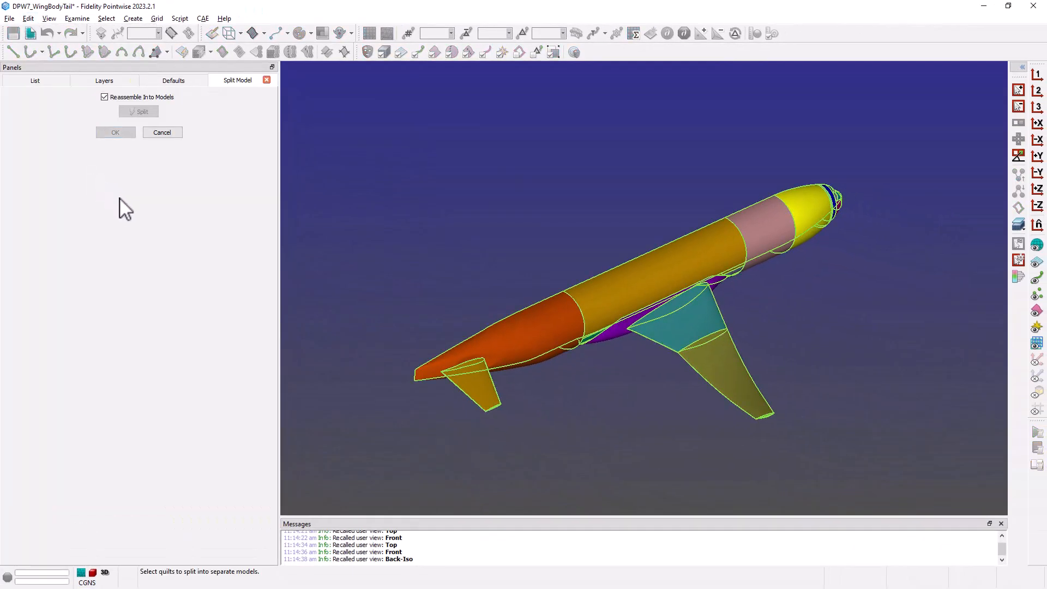
pyautogui.press('F8')
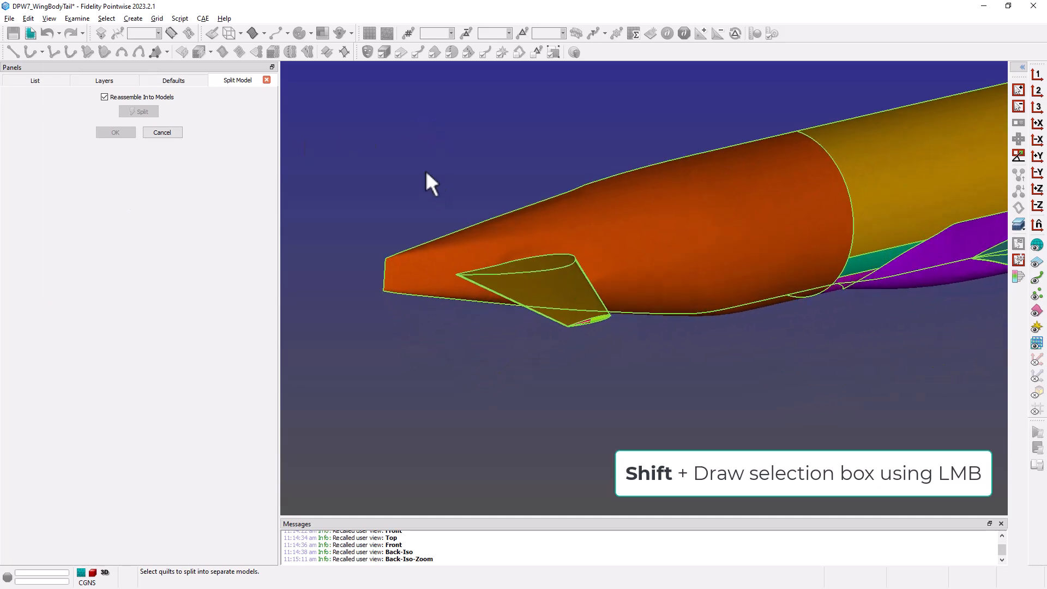
pyautogui.keyDown('shift'); pyautogui.moveTo(426, 168); pyautogui.dragTo(658, 378); pyautogui.keyUp('shift')
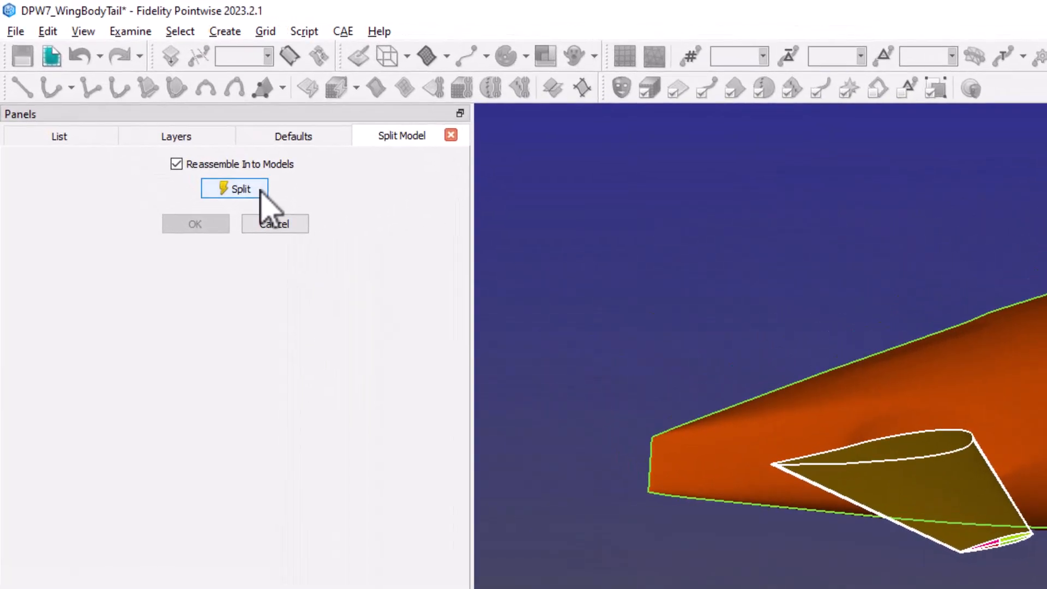
pyautogui.click(156, 112)
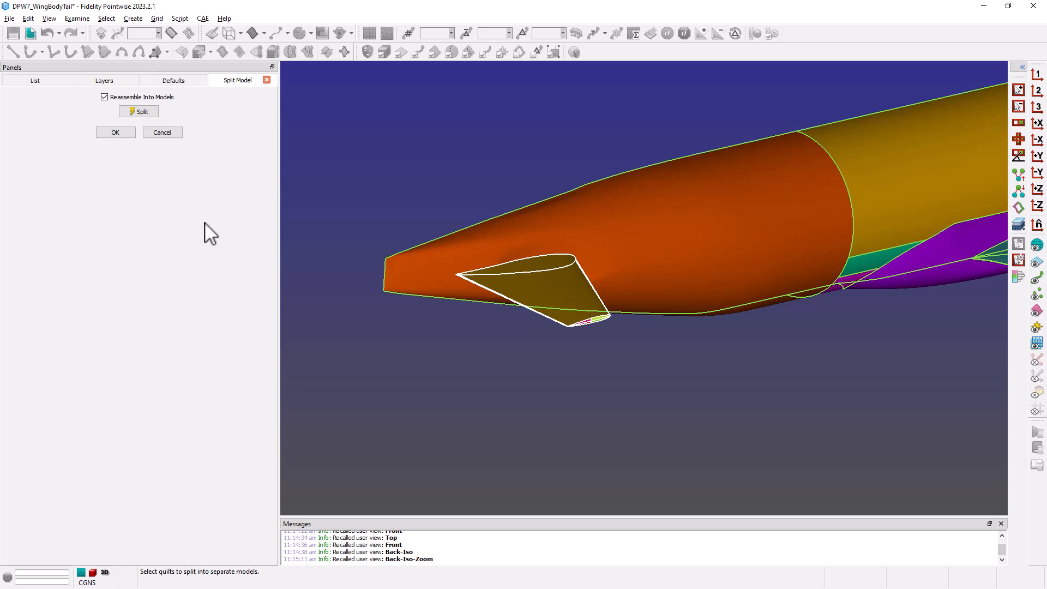
pyautogui.click(117, 133)
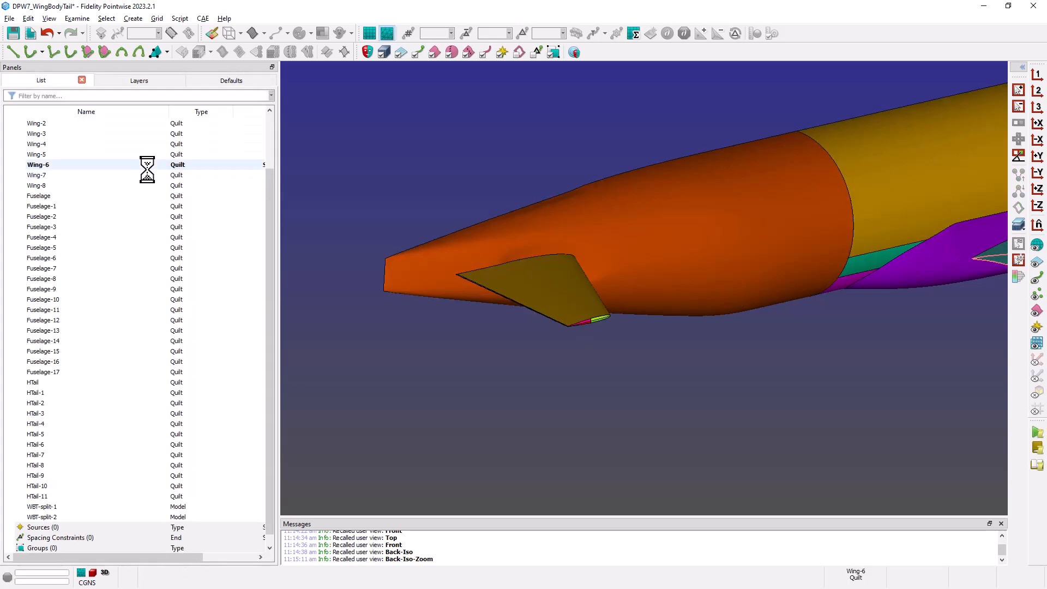
# Step: Assign the split-off horizontal tail model together with all its HTail quilts to layer 10
pyautogui.click(562, 304)
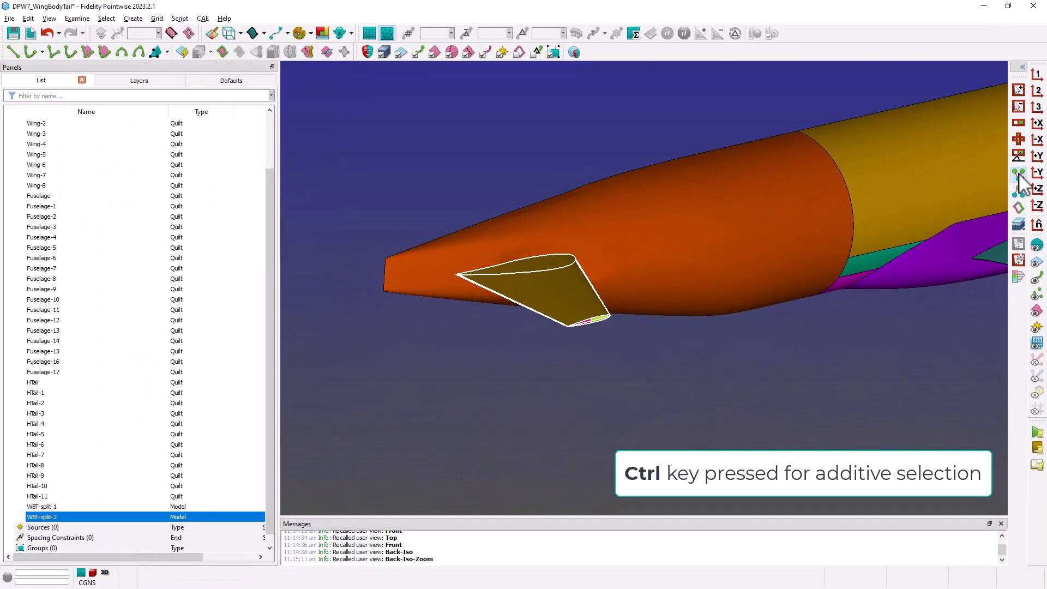
pyautogui.keyDown('ctrl'); pyautogui.click(1019, 176); pyautogui.keyUp('ctrl')
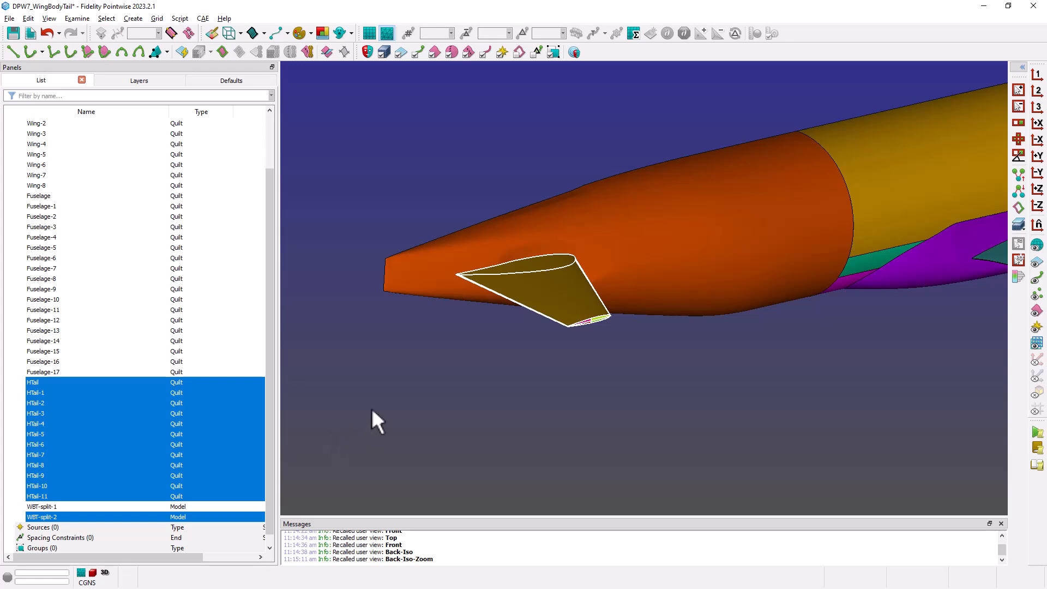
pyautogui.click(159, 82)
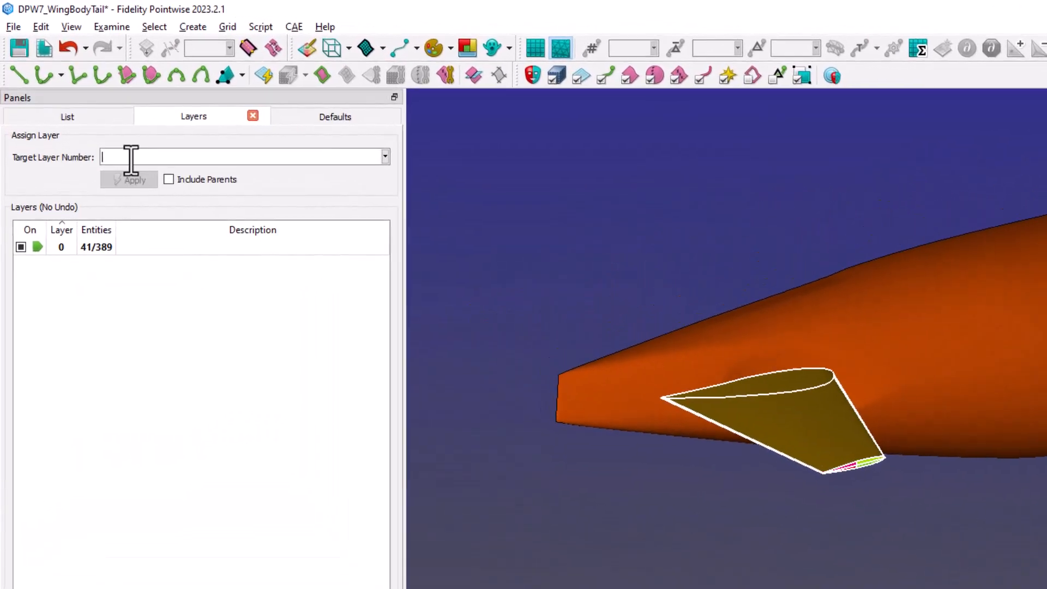
pyautogui.click(131, 160)
pyautogui.write('10')
pyautogui.click(146, 181)
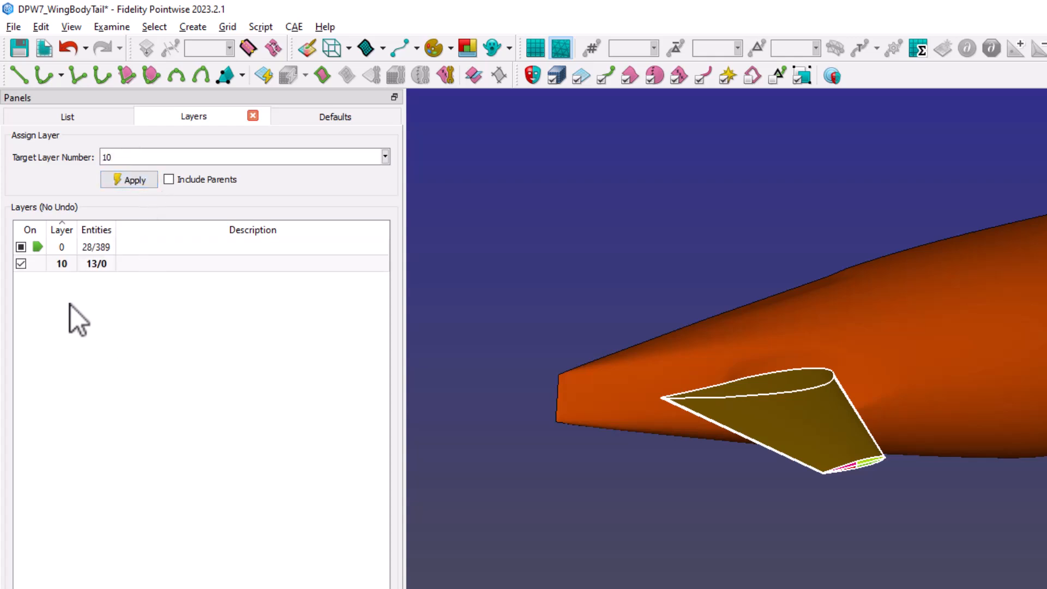
# Step: Describe layer 10 as HTail, hide that layer, and return to the entity list
pyautogui.doubleClick(138, 264)
pyautogui.write('HTail')
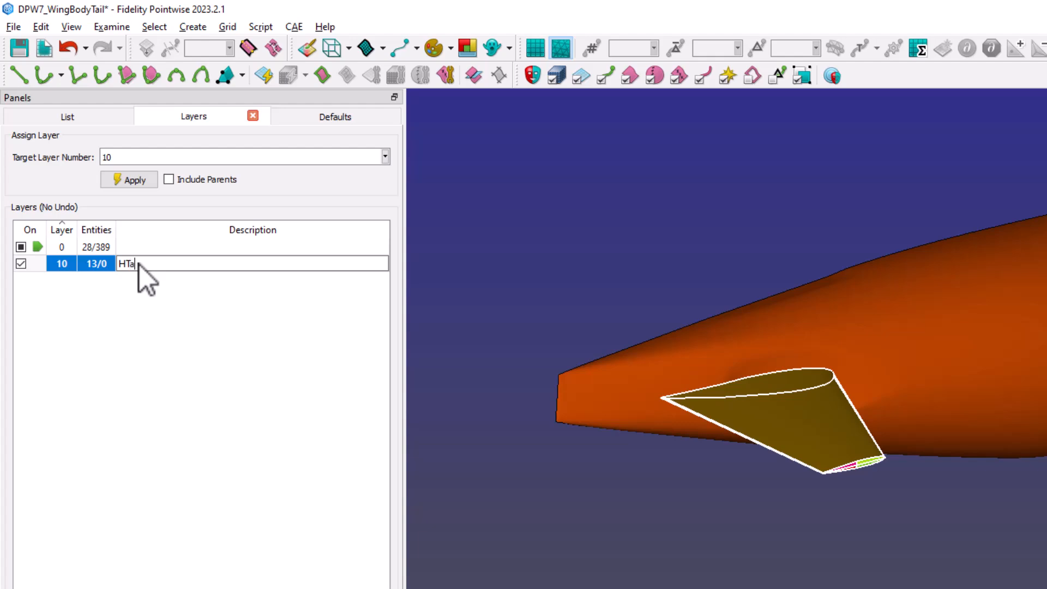
pyautogui.press('Return')
pyautogui.click(20, 263)
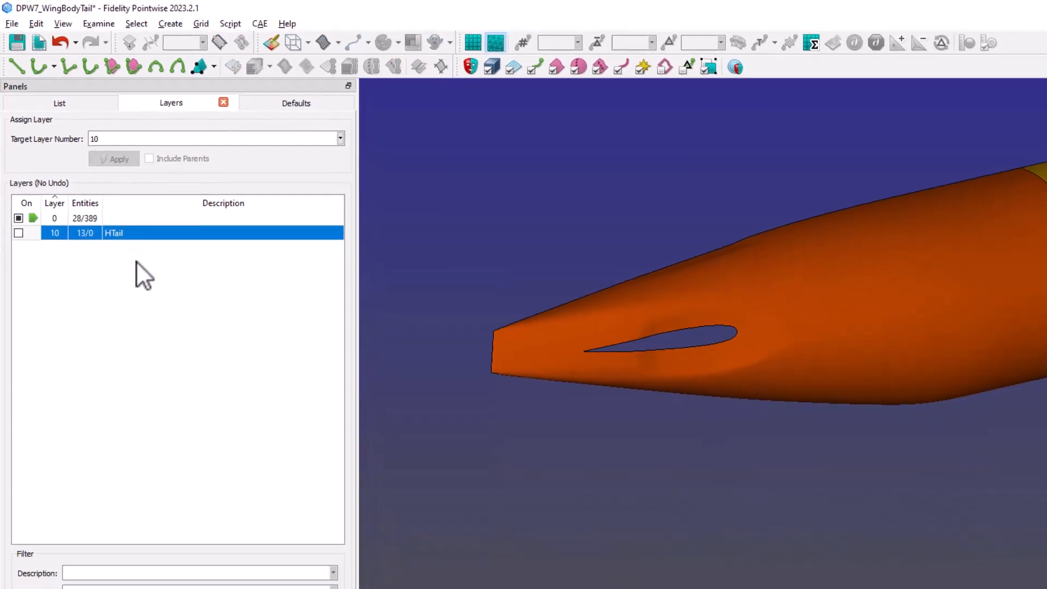
pyautogui.click(59, 118)
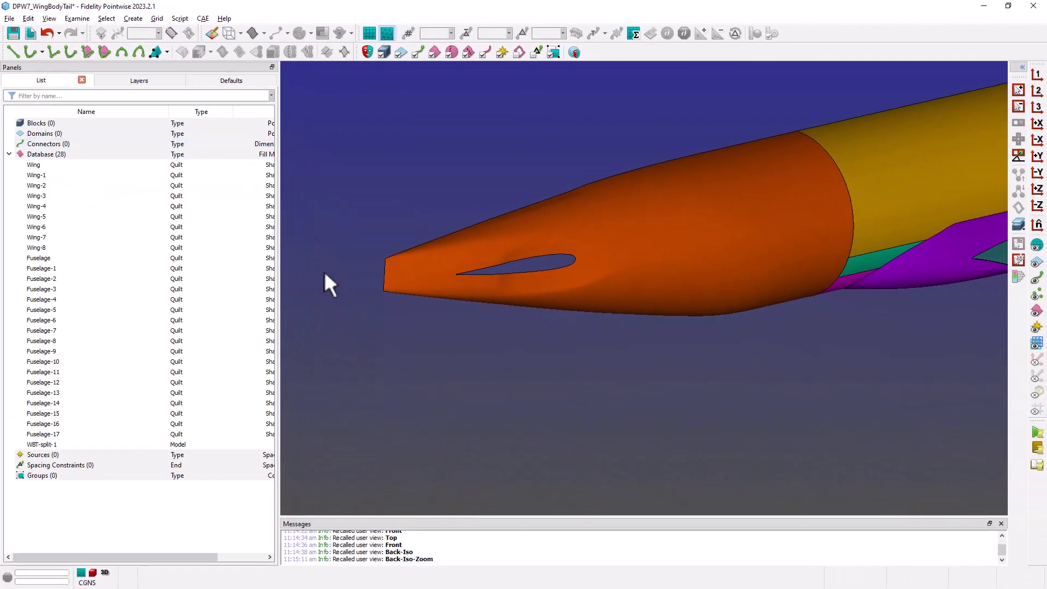
# Step: Make models unselectable and untrim the aft Fuselage quilt by removing the airfoil-shaped trimming loop left by the horizontal tail
pyautogui.press('F9')
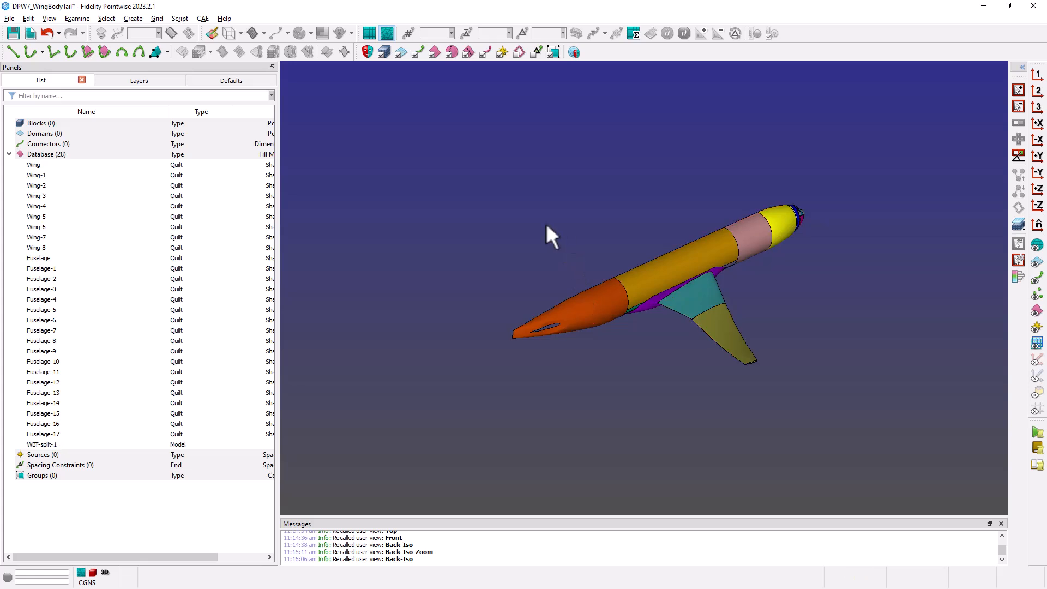
pyautogui.keyDown('ctrl'); pyautogui.click(467, 57); pyautogui.keyUp('ctrl')
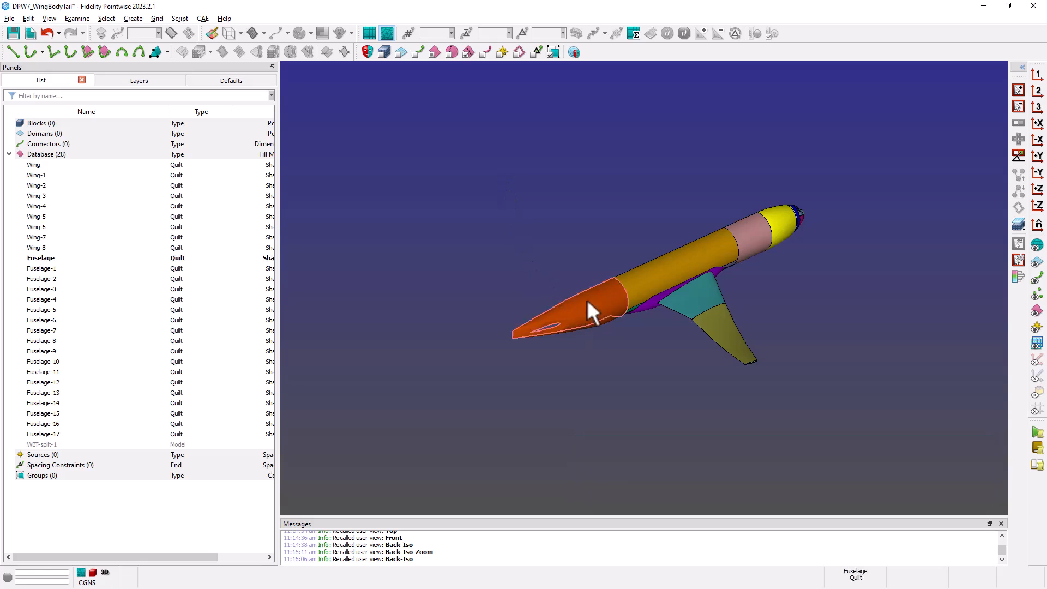
pyautogui.press('F8')
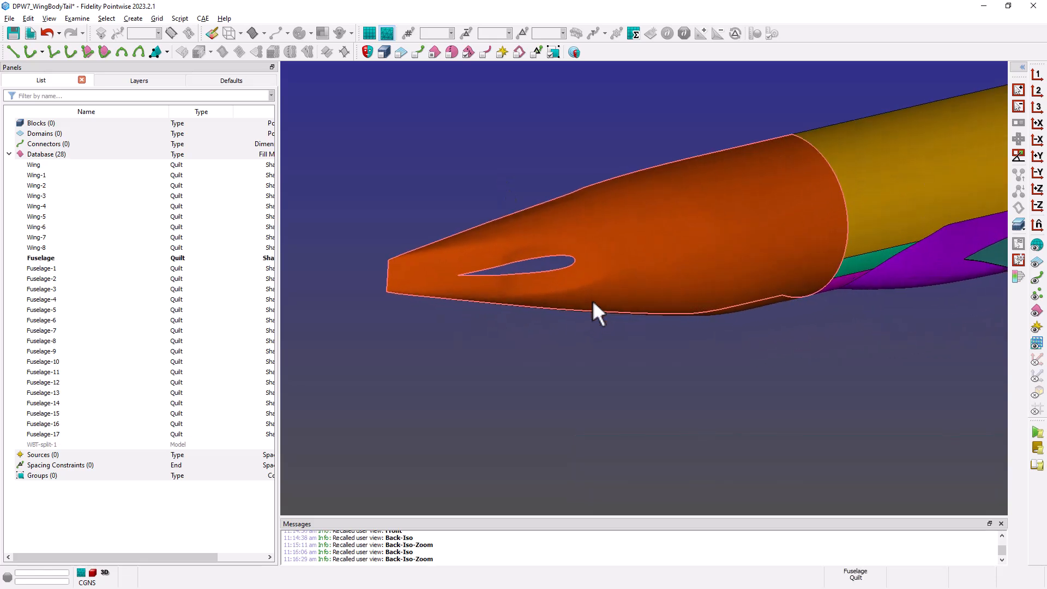
pyautogui.click(653, 237)
pyautogui.click(28, 19)
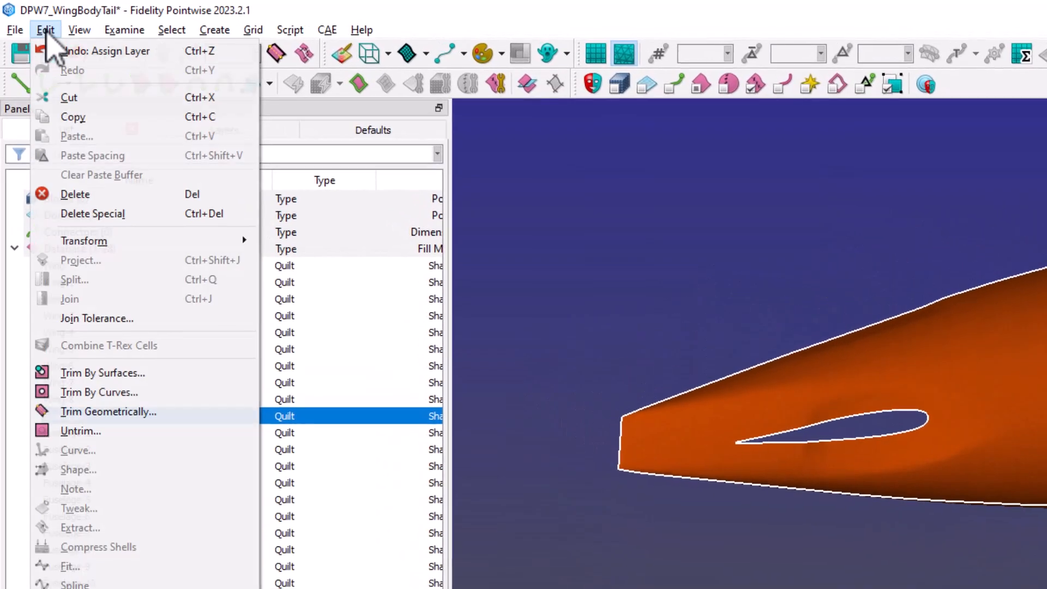
pyautogui.click(113, 431)
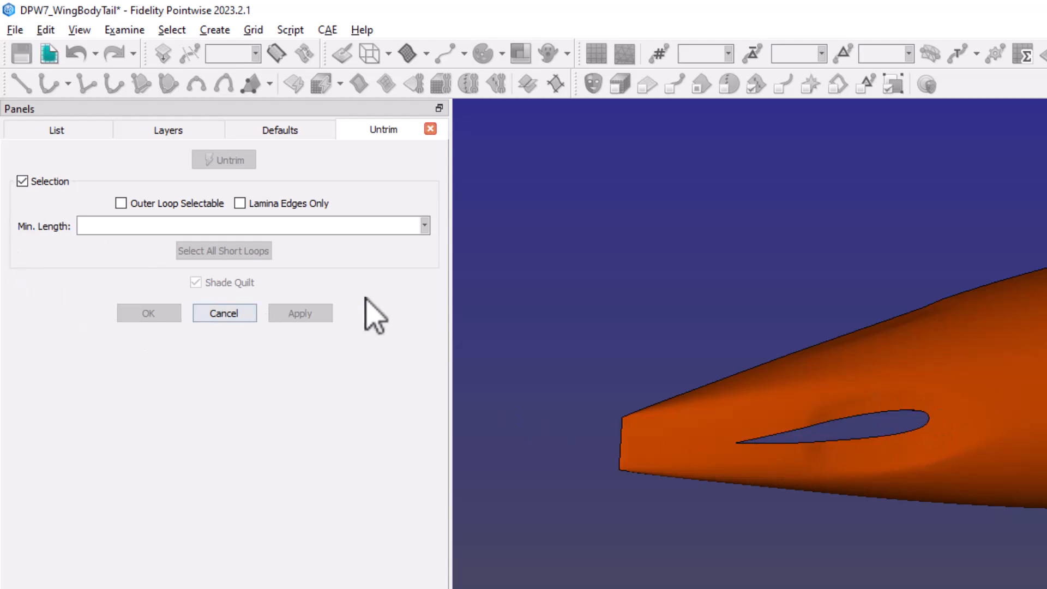
pyautogui.click(882, 412)
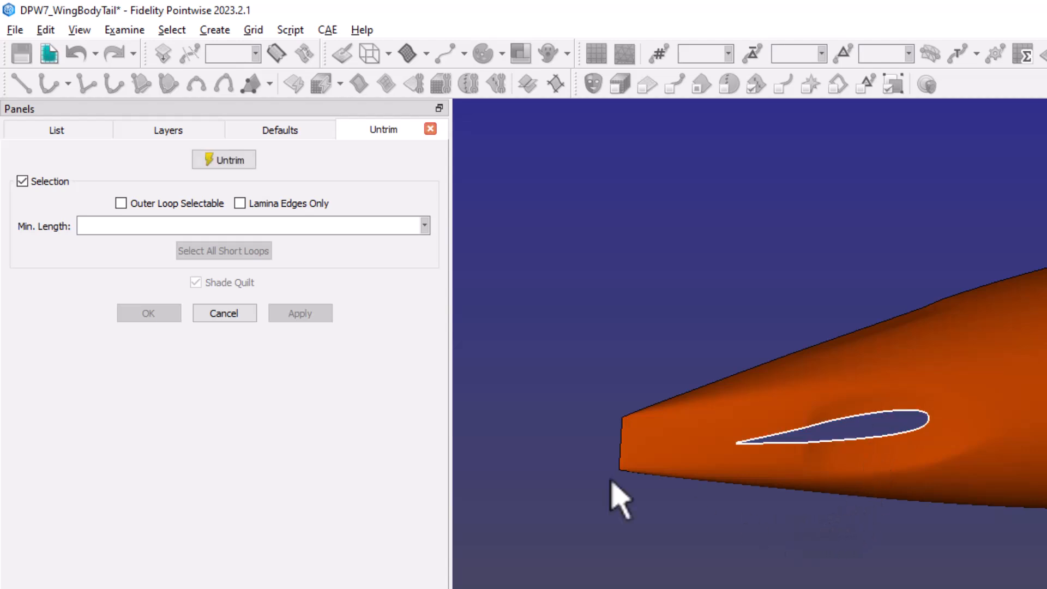
pyautogui.click(252, 165)
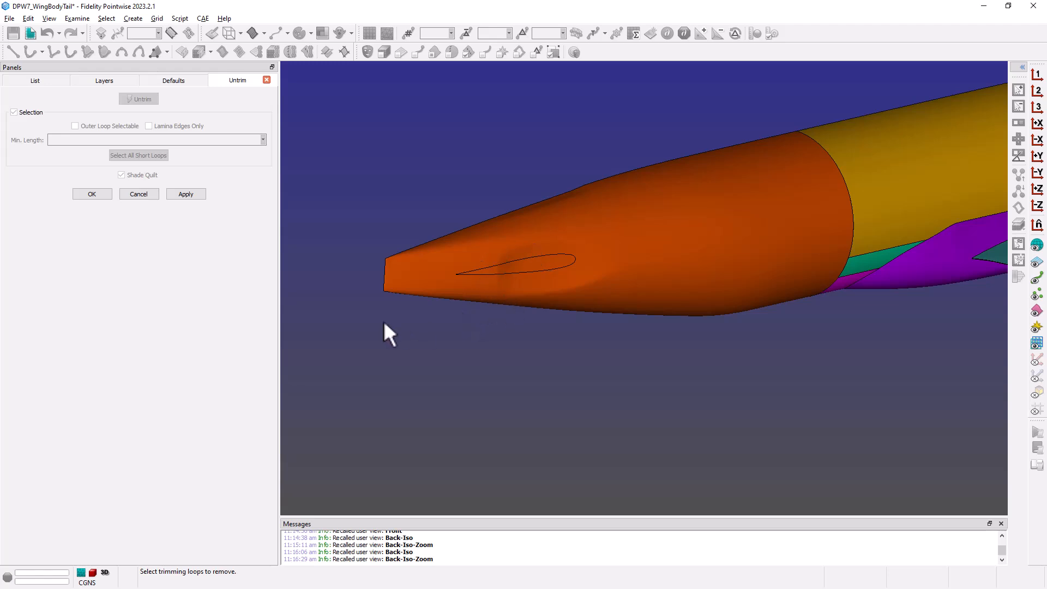
pyautogui.click(107, 194)
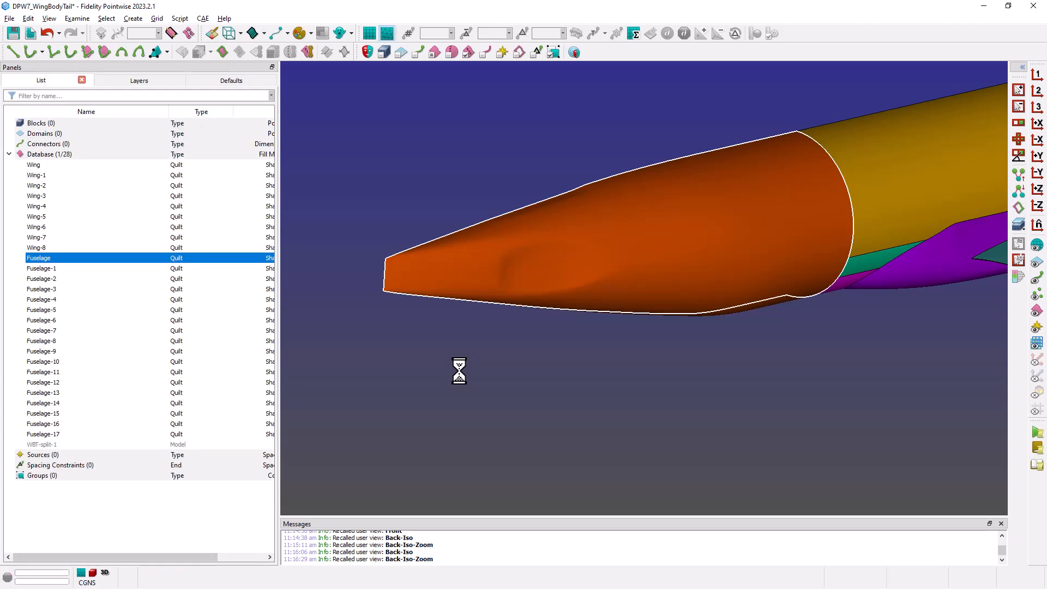
pyautogui.click(457, 366)
# Step: Examine the tailless wing/body geometry from the front and rear isometric views, including the closed aft fuselage surface
pyautogui.press('F6')
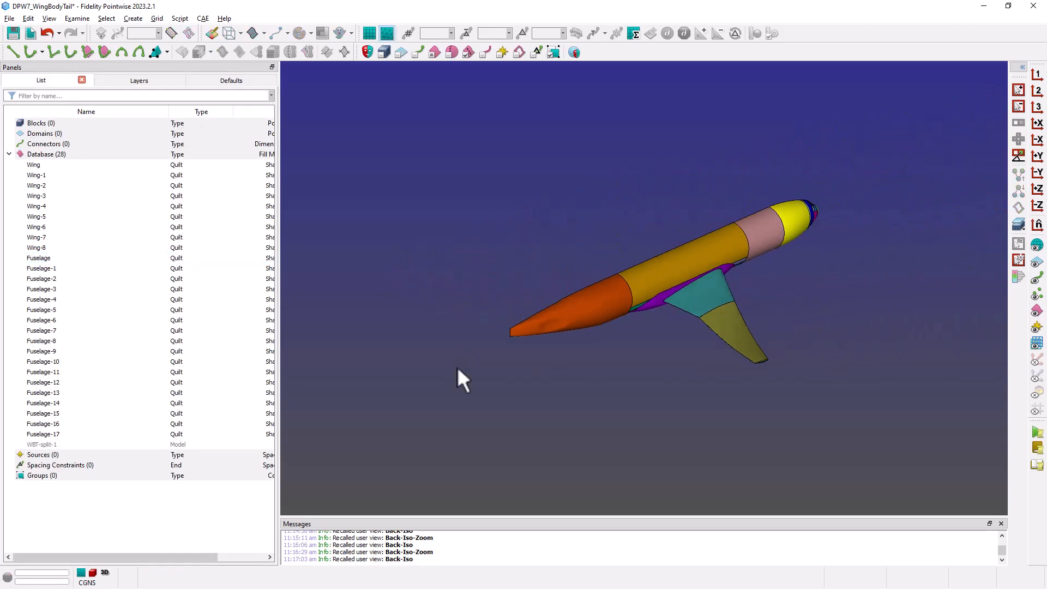
pyautogui.press('F5')
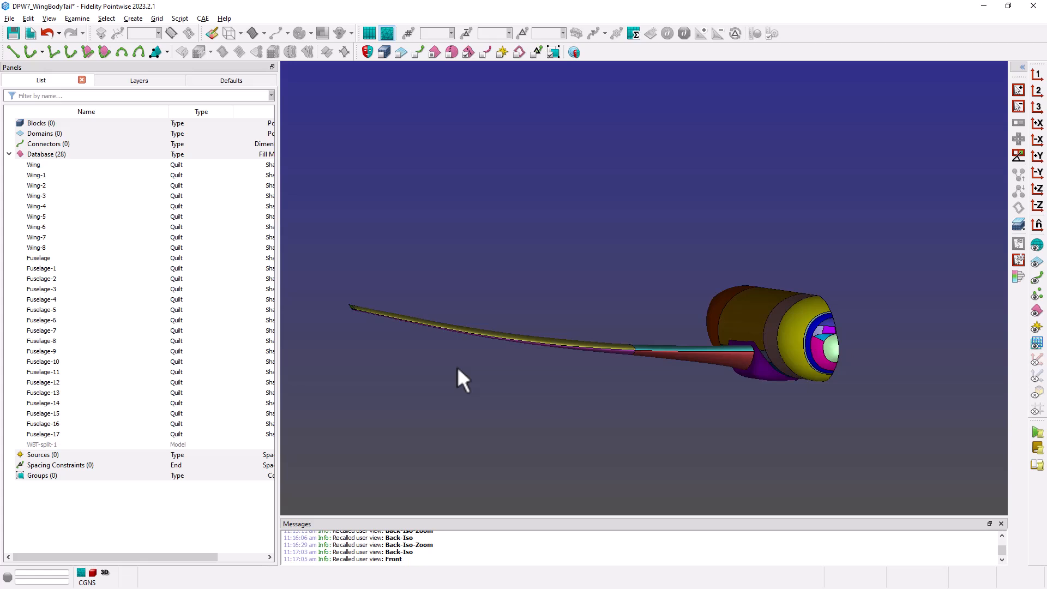
pyautogui.press('F6')
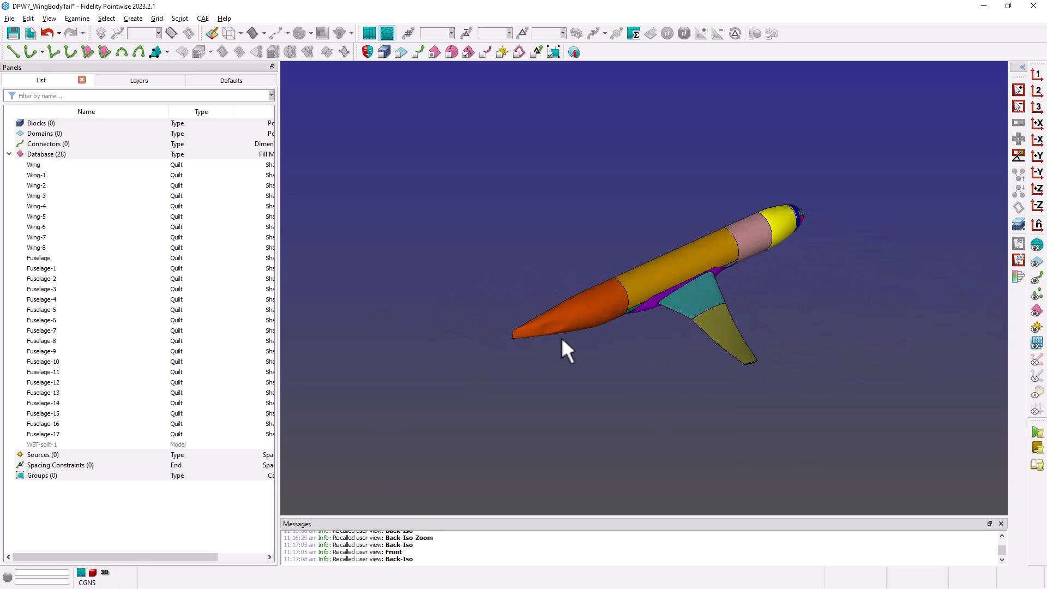
pyautogui.scroll(2, 561, 337)
pyautogui.scroll(2, 857, 245)
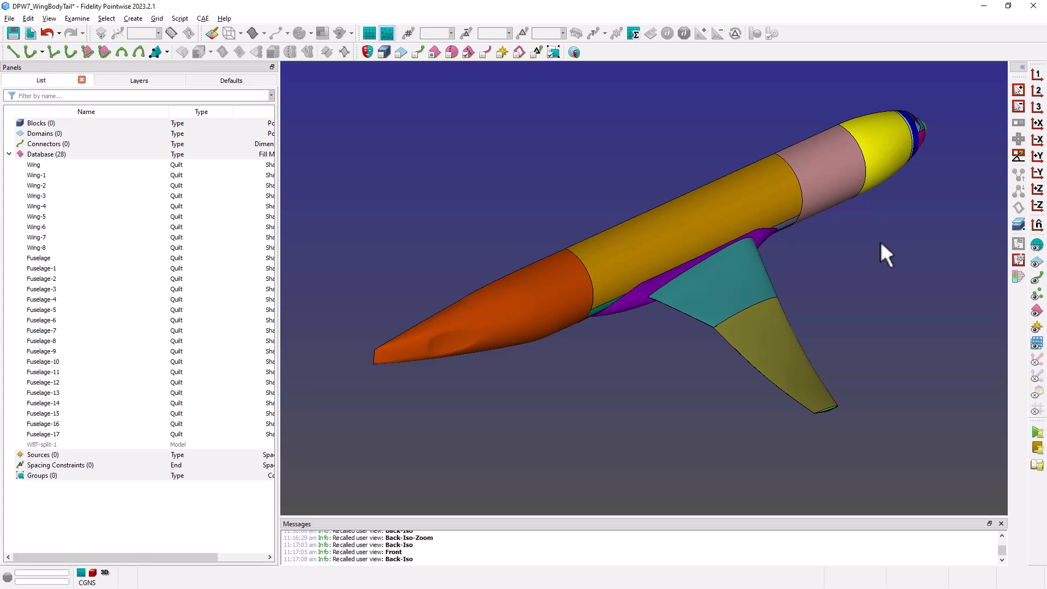
pyautogui.moveTo(636, 280); pyautogui.dragTo(658, 281, button='right')
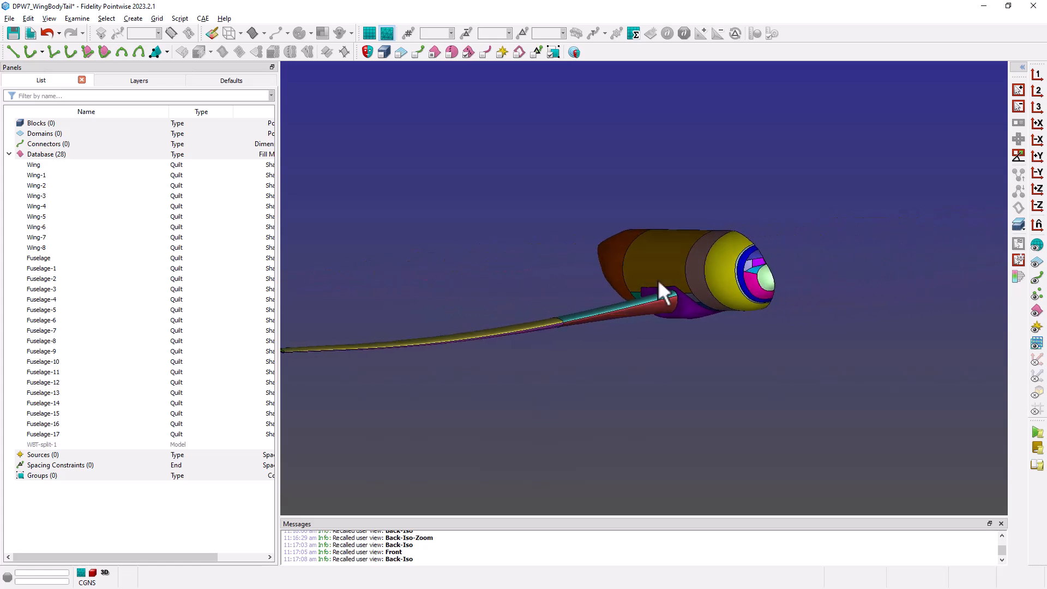
pyautogui.moveTo(818, 262); pyautogui.dragTo(734, 276, button='right')
pyautogui.keyDown('shift'); pyautogui.moveTo(682, 283); pyautogui.dragTo(706, 289, button='right'); pyautogui.keyUp('shift')
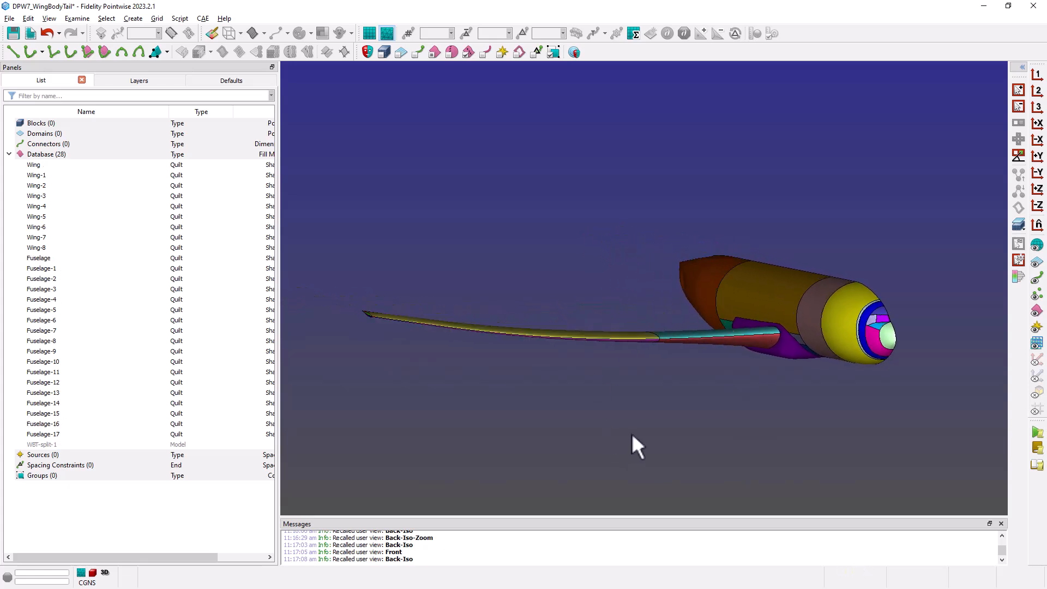
pyautogui.press('F6')
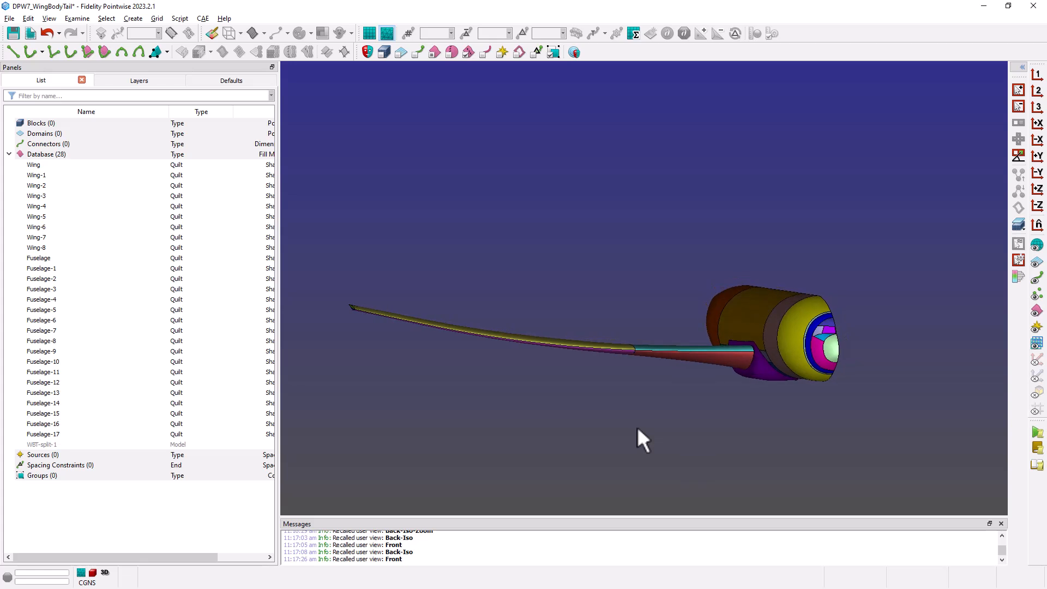
pyautogui.press('F5')
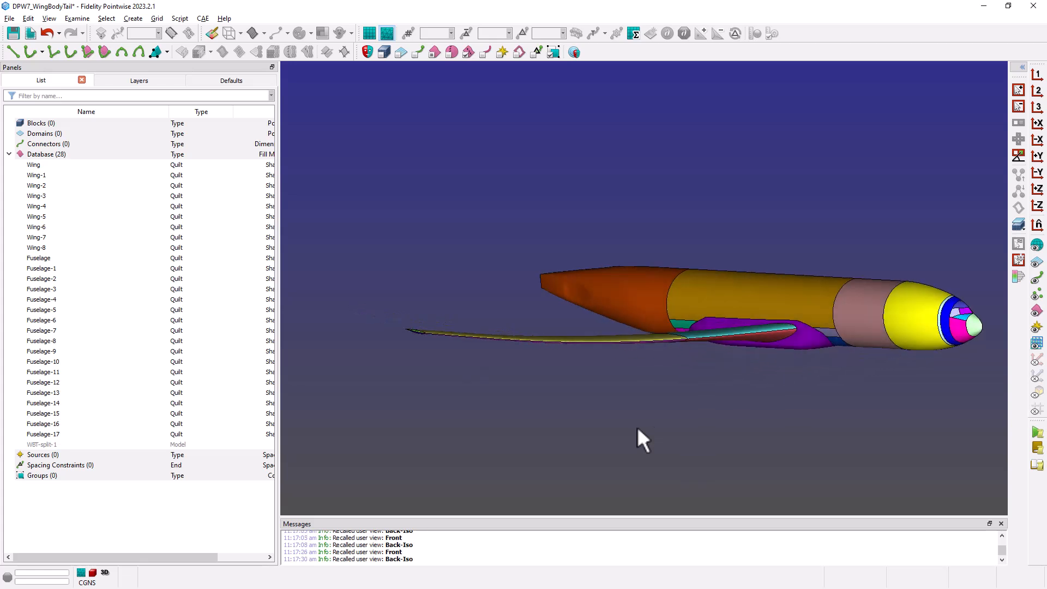
pyautogui.press('F7')
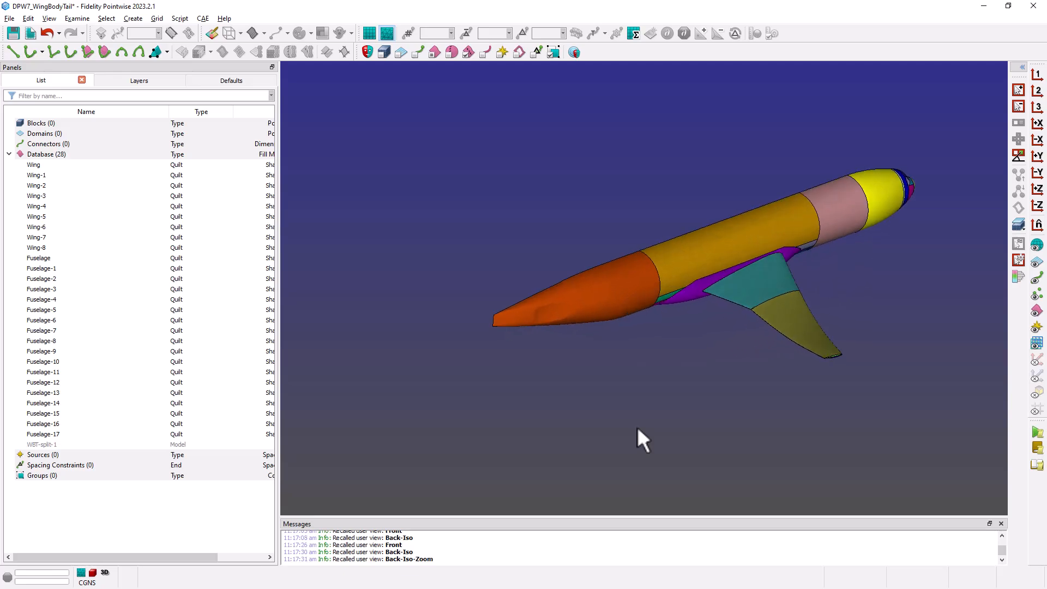